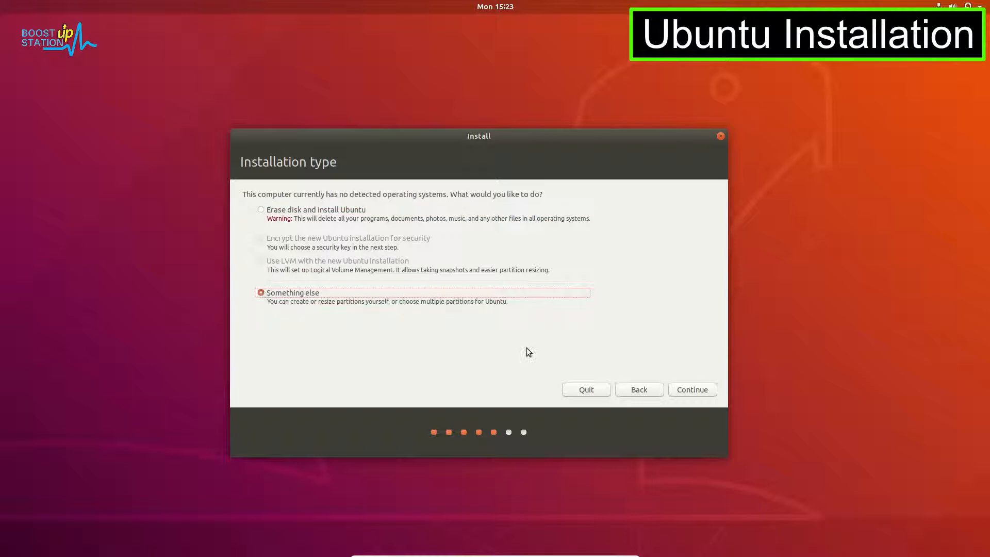
Step: Continue with the "Something else" installation type and delete the ext4 partition /dev/sda1
{"action": "left_click", "coordinate": [684, 389]}
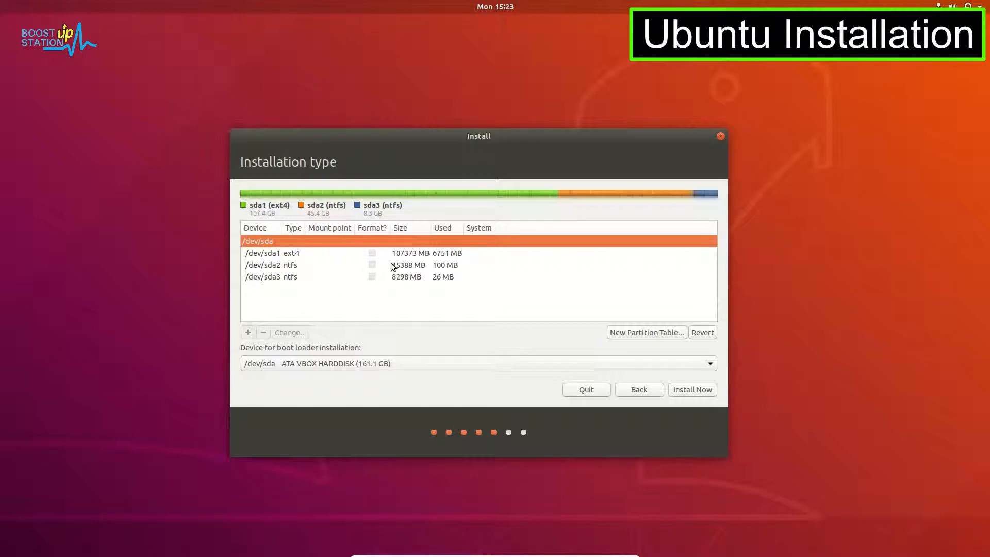
{"action": "left_click", "coordinate": [317, 261]}
{"action": "left_click", "coordinate": [288, 252]}
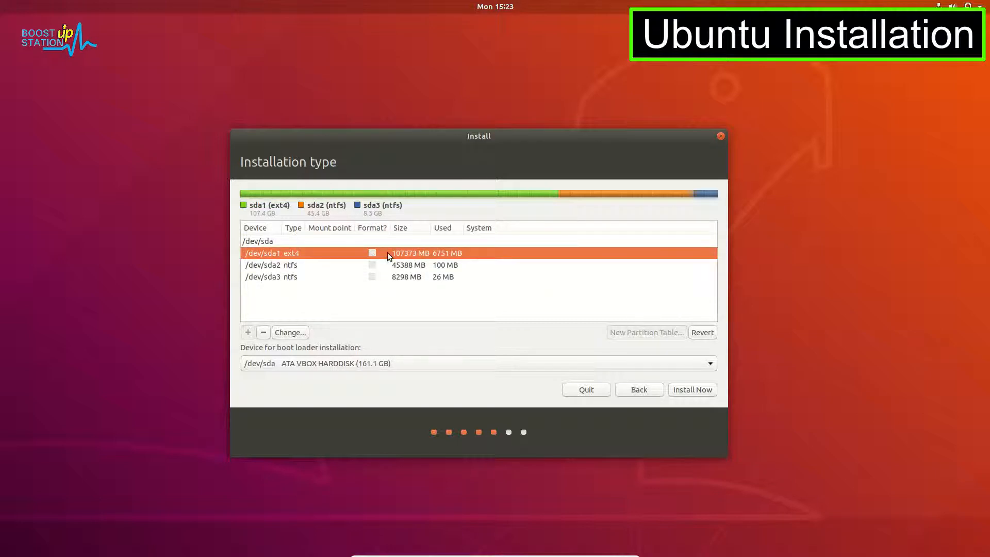
{"action": "left_click", "coordinate": [345, 265]}
{"action": "key", "text": "Down"}
{"action": "left_click", "coordinate": [345, 254]}
{"action": "left_click", "coordinate": [264, 332]}
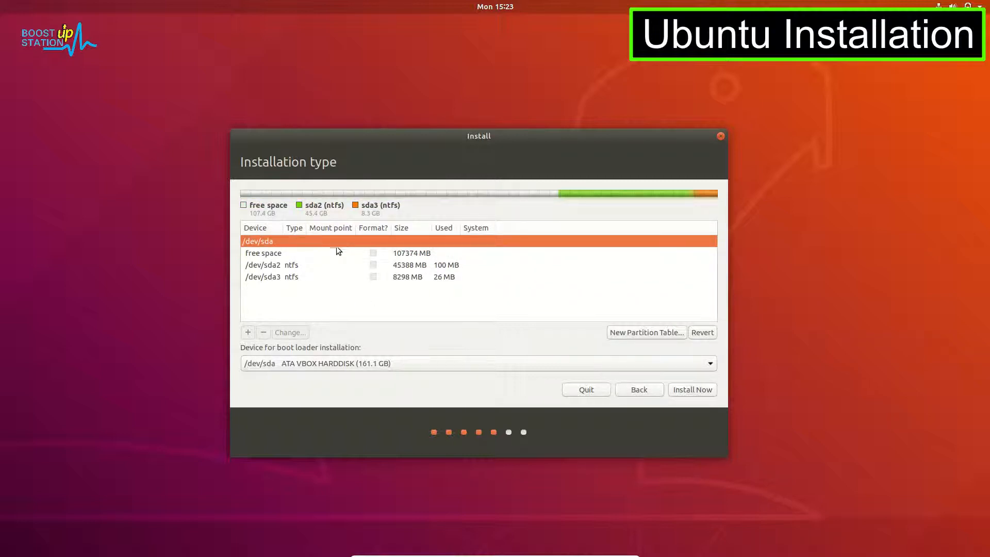
Step: Start a new partition in the free space and make its type Primary
{"action": "left_click", "coordinate": [325, 252]}
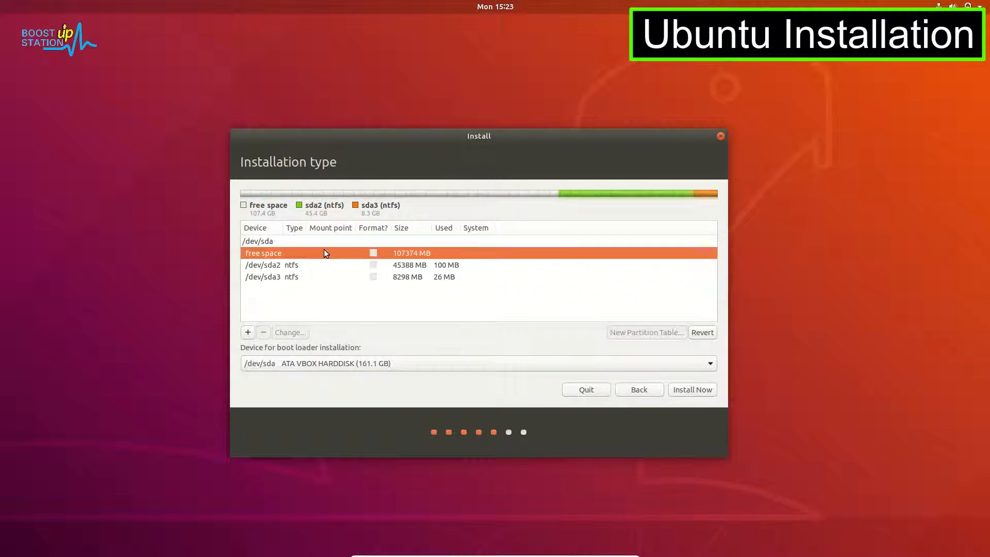
{"action": "left_click", "coordinate": [248, 332]}
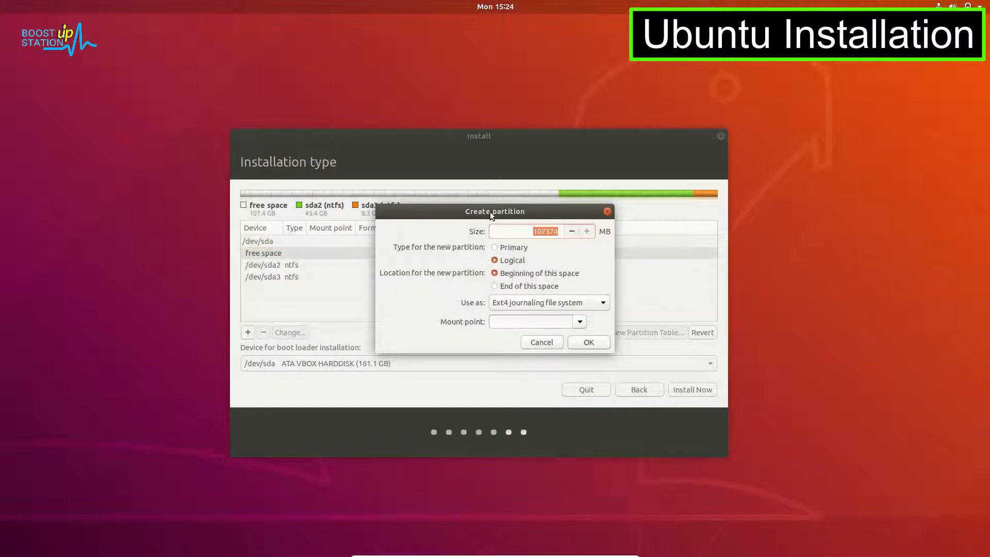
{"action": "left_click_drag", "start_coordinate": [491, 213], "coordinate": [418, 225]}
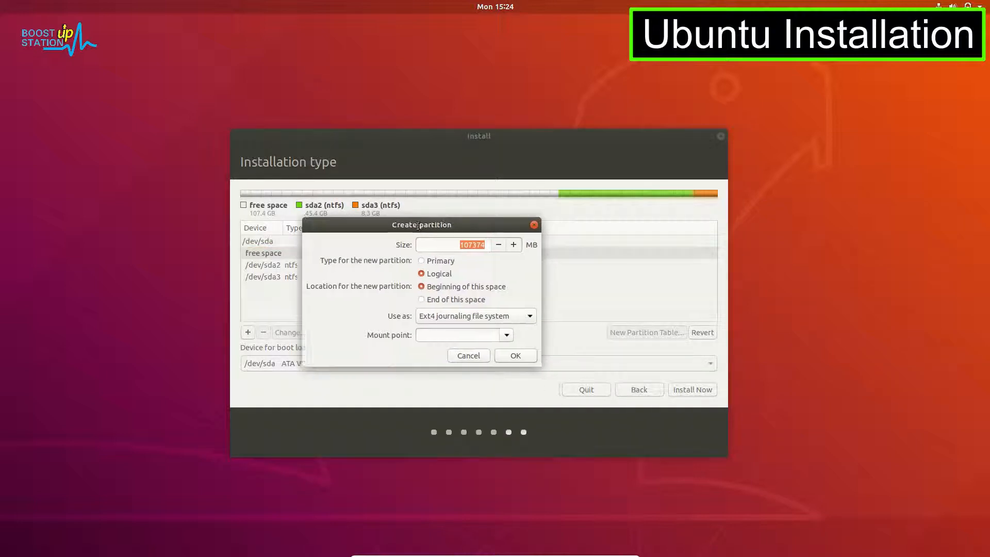
{"action": "left_click", "coordinate": [437, 261]}
Step: Switch to the text editor notes and check the recommended ROOT partition size, then return to the installer
{"action": "left_click", "coordinate": [16, 298]}
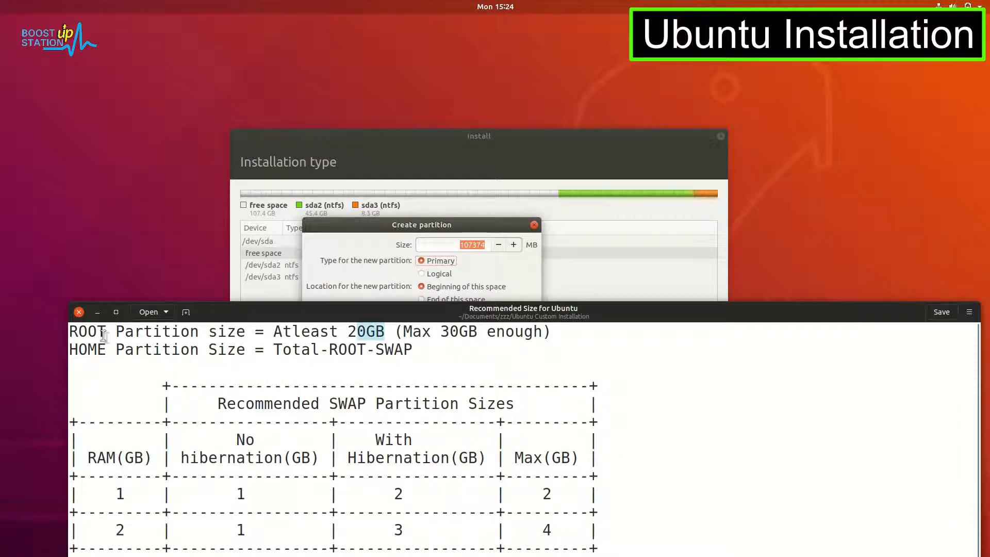
{"action": "left_click_drag", "start_coordinate": [71, 331], "coordinate": [524, 331]}
{"action": "key", "text": "super+h"}
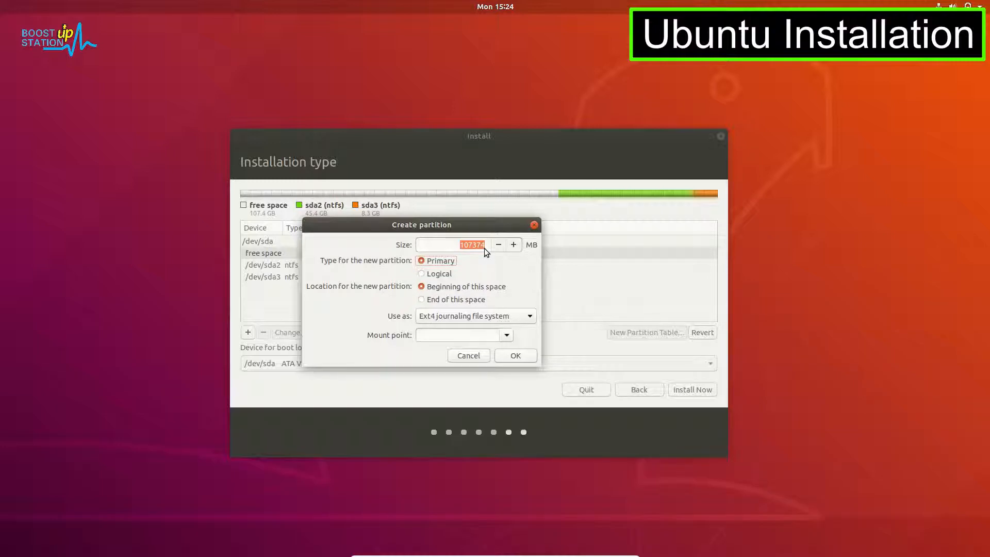
Step: Set the primary partition's size to 20100 MB with mount point / and create it
{"action": "type", "text": "20100"}
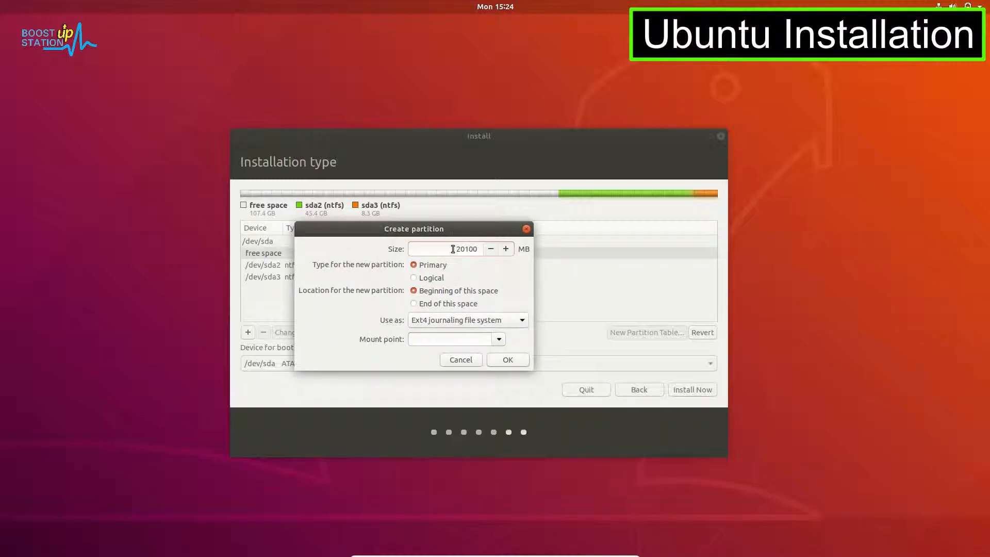
{"action": "left_click_drag", "start_coordinate": [453, 249], "coordinate": [482, 249]}
{"action": "left_click", "coordinate": [499, 338]}
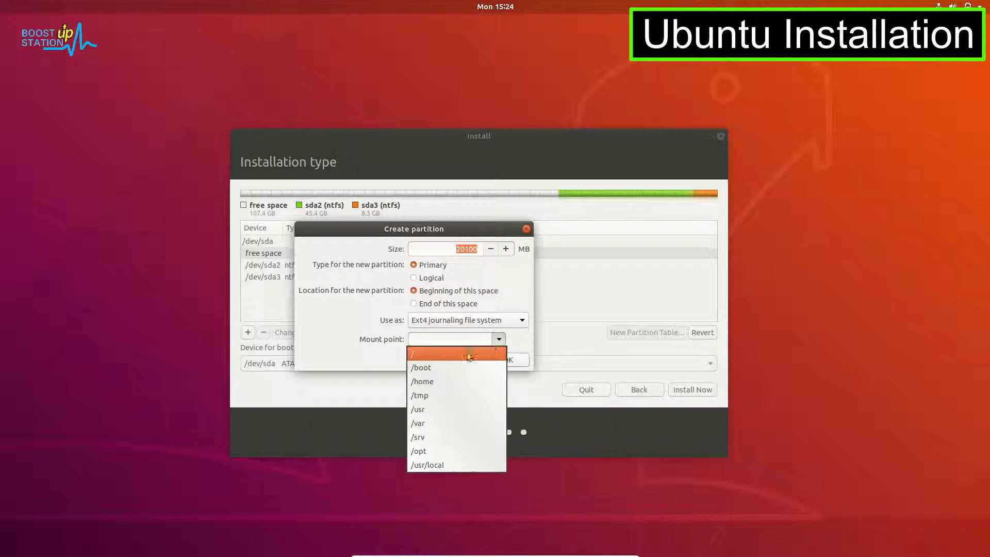
{"action": "left_click", "coordinate": [429, 355]}
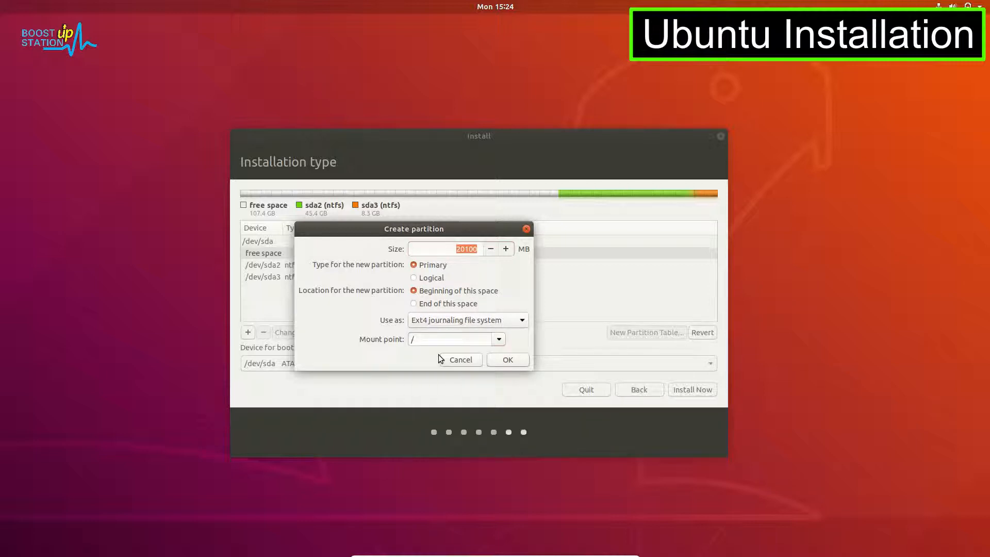
{"action": "left_click", "coordinate": [512, 354]}
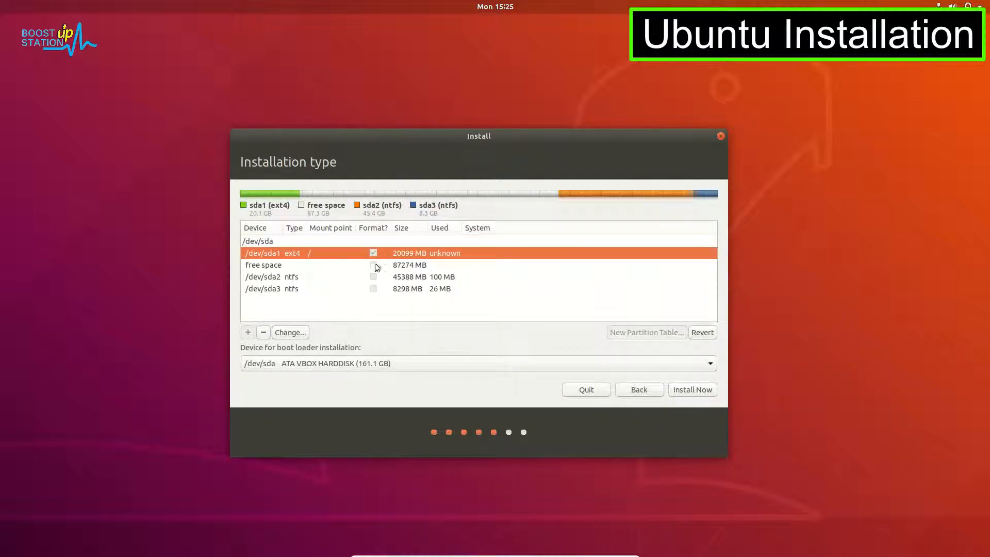
Step: Start another partition in the free space after /dev/sda1 and set it to be used as swap area
{"action": "left_click", "coordinate": [375, 266]}
{"action": "right_click", "coordinate": [368, 269]}
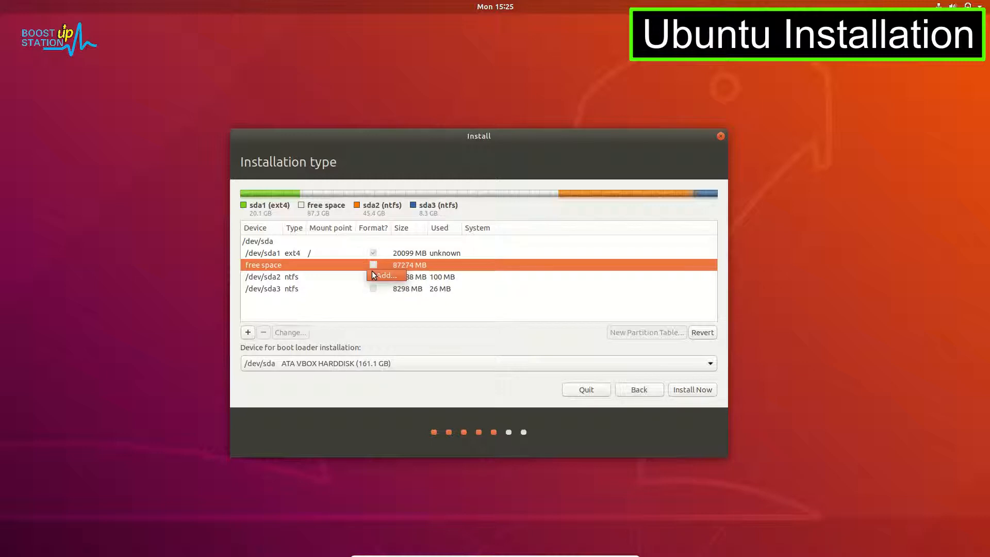
{"action": "left_click", "coordinate": [383, 275]}
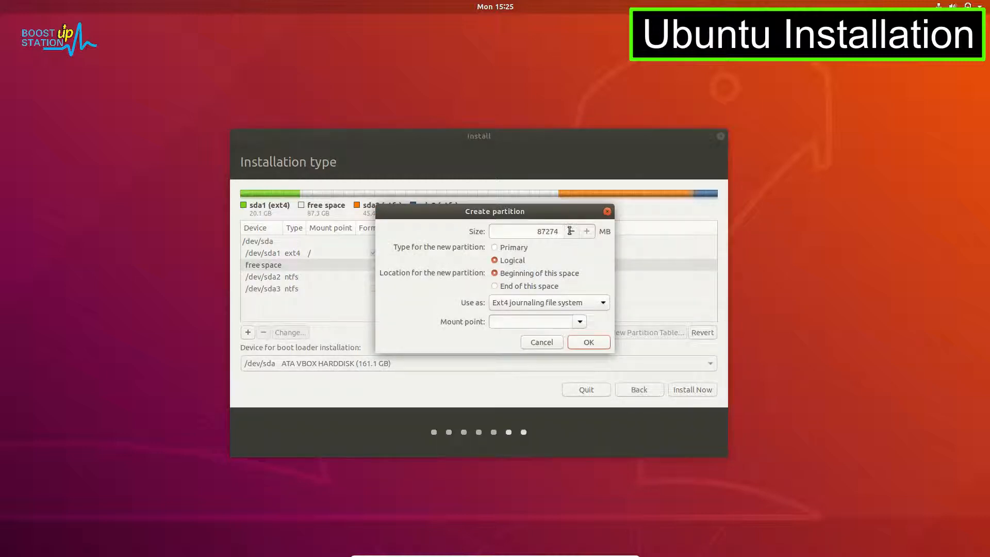
{"action": "left_click", "coordinate": [522, 302]}
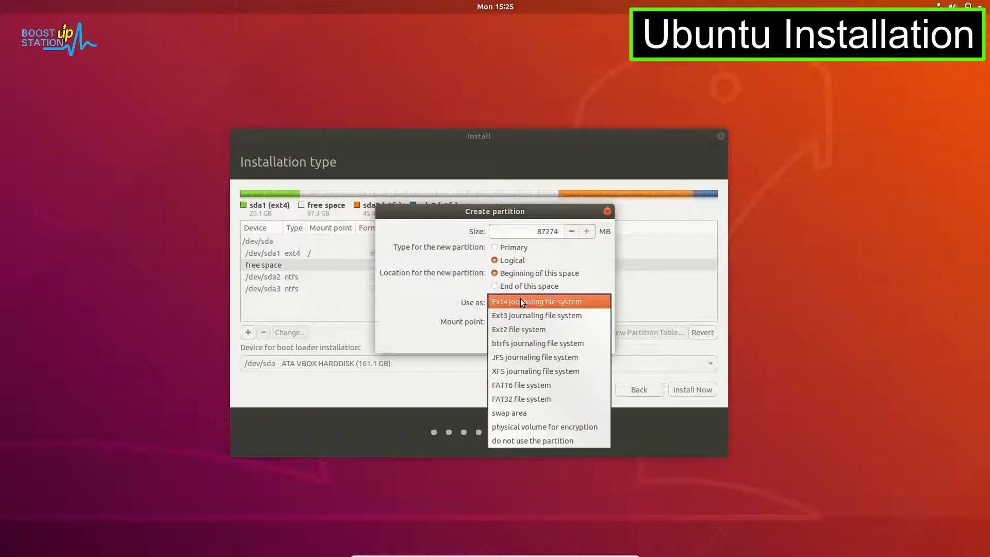
{"action": "left_click", "coordinate": [528, 412]}
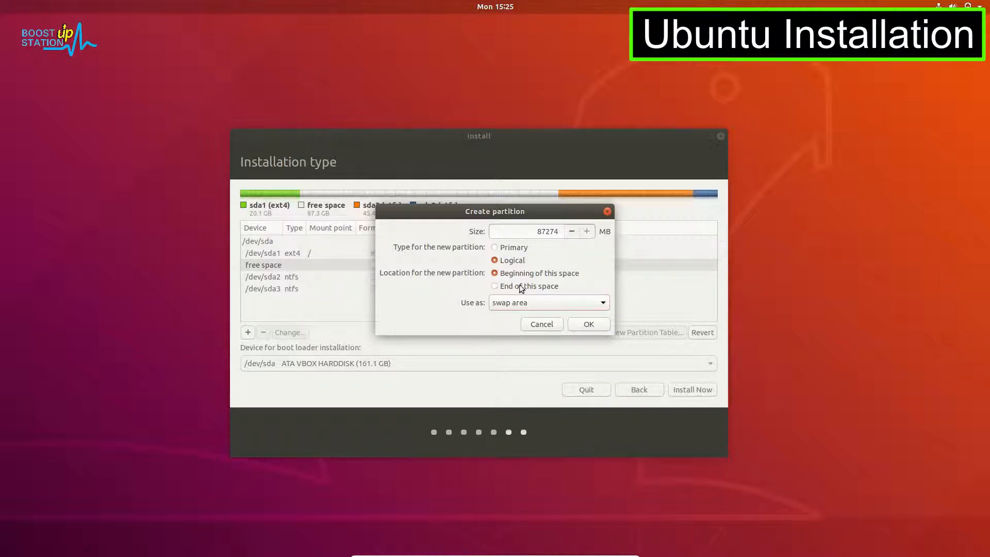
Step: Switch to the text editor notes and examine the recommended swap sizes without hibernation, with hibernation and at maximum
{"action": "left_click", "coordinate": [6, 304]}
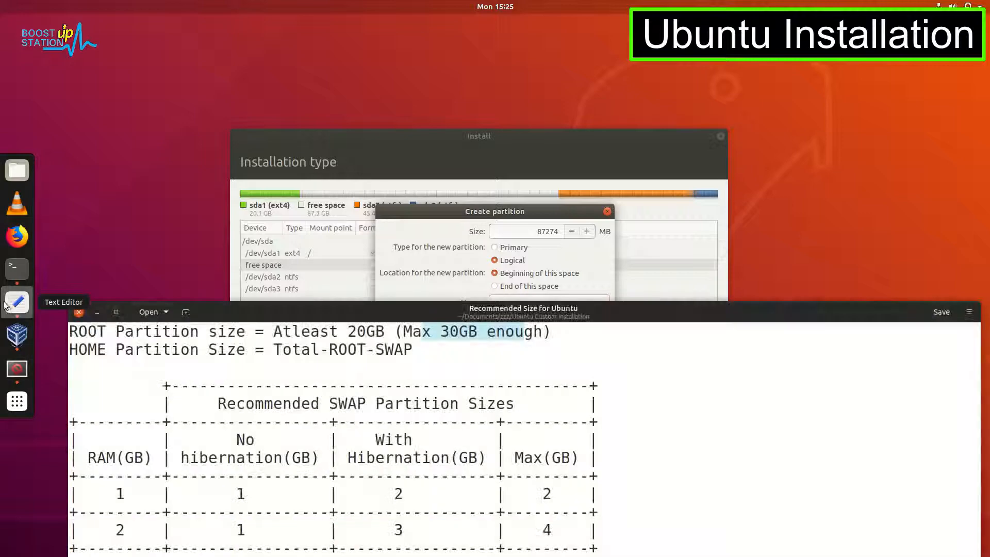
{"action": "left_click_drag", "start_coordinate": [310, 318], "coordinate": [306, 84]}
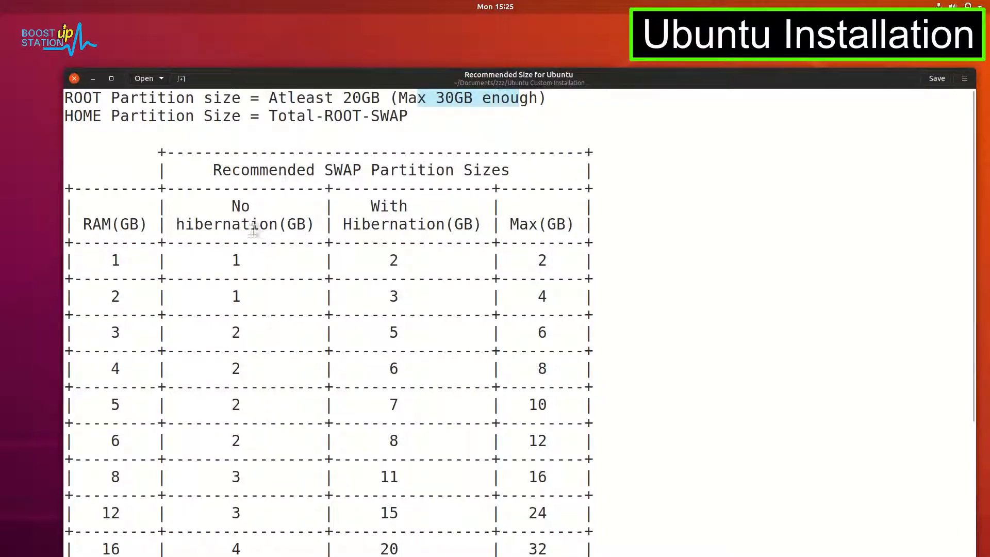
{"action": "left_click", "coordinate": [232, 206]}
{"action": "left_click_drag", "start_coordinate": [232, 206], "coordinate": [268, 469]}
{"action": "left_click", "coordinate": [259, 242]}
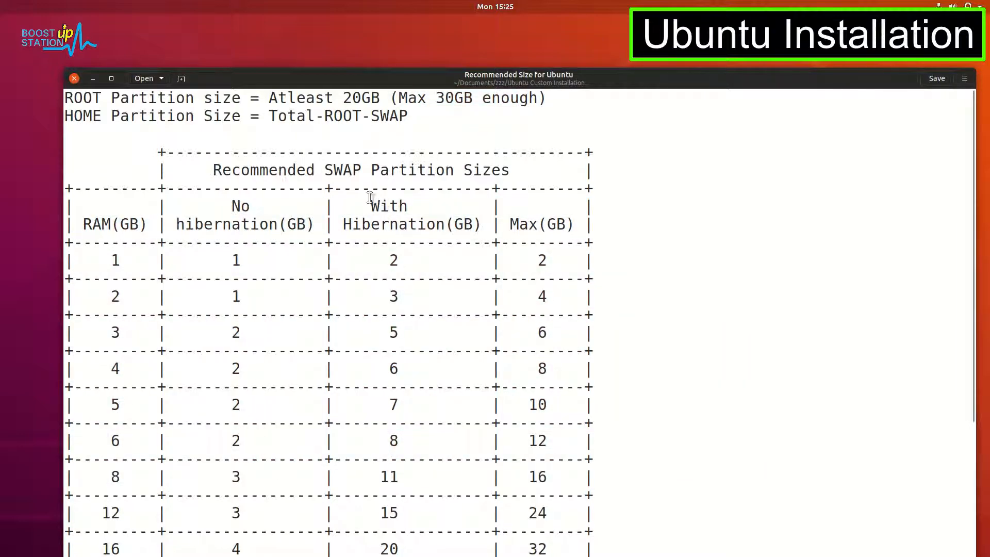
{"action": "left_click_drag", "start_coordinate": [371, 204], "coordinate": [457, 227]}
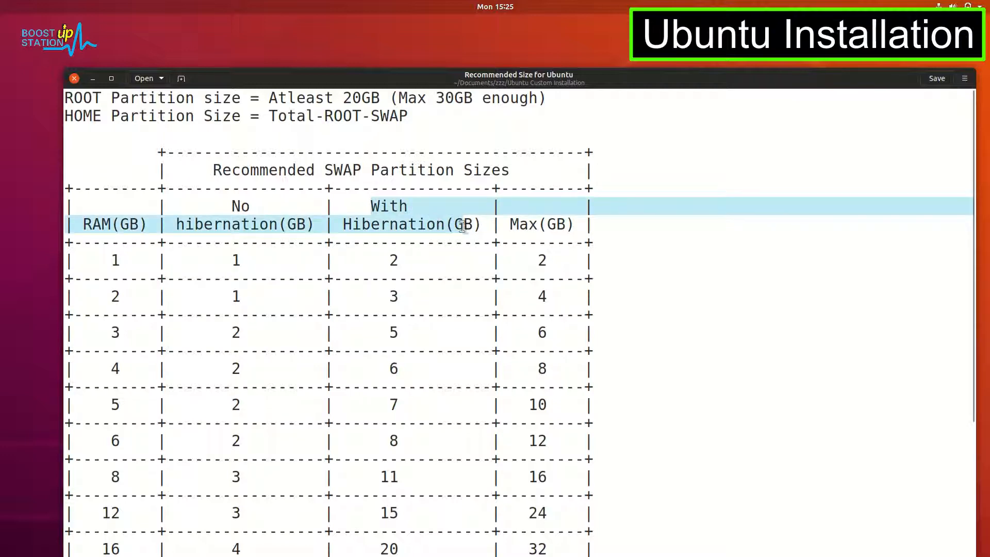
{"action": "left_click_drag", "start_coordinate": [417, 259], "coordinate": [417, 281]}
{"action": "left_click_drag", "start_coordinate": [479, 268], "coordinate": [530, 262]}
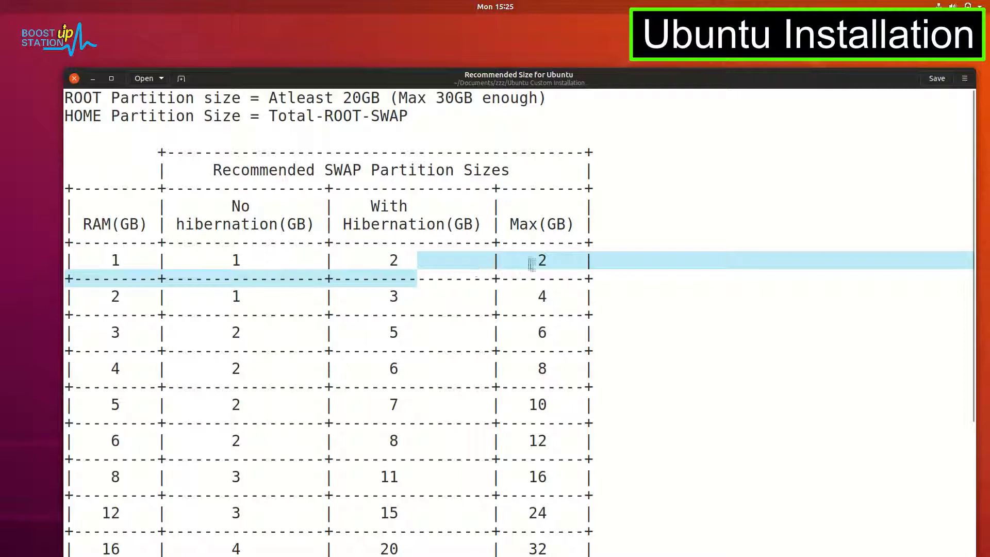
{"action": "left_click", "coordinate": [528, 260]}
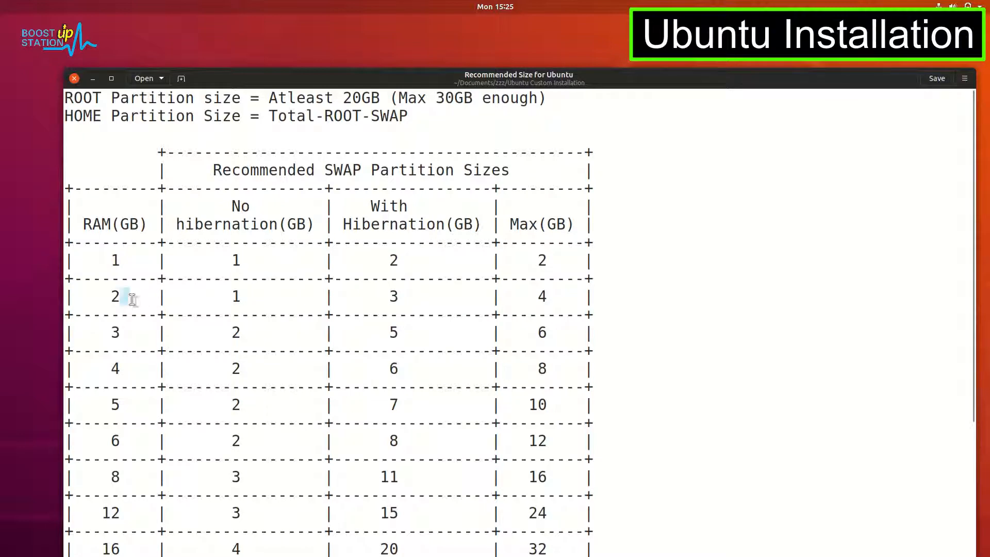
Step: Look up the swap size with hibernation for 2 GB of RAM and check the table's rows down to 128 GB
{"action": "left_click_drag", "start_coordinate": [126, 298], "coordinate": [105, 298]}
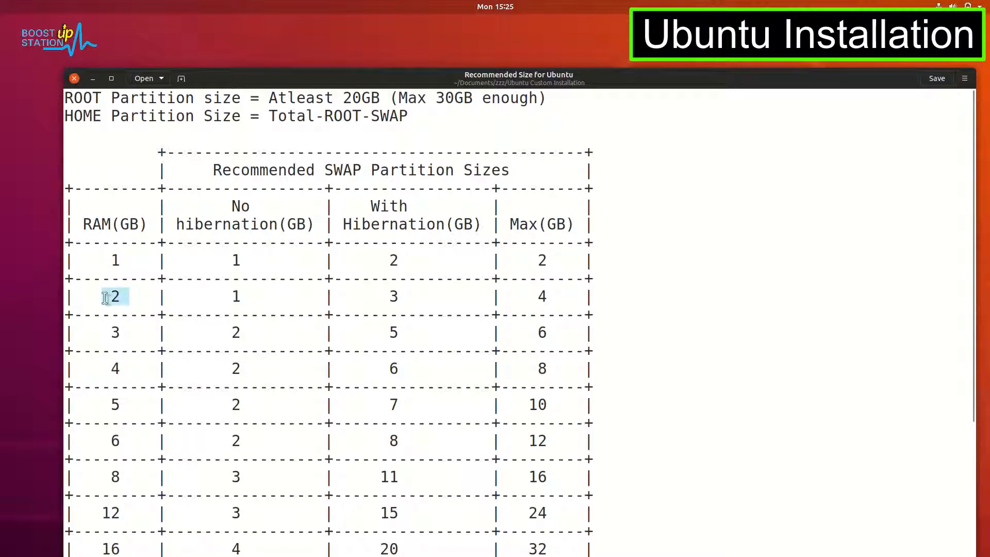
{"action": "left_click", "coordinate": [385, 298]}
{"action": "left_click_drag", "start_coordinate": [385, 297], "coordinate": [417, 297]}
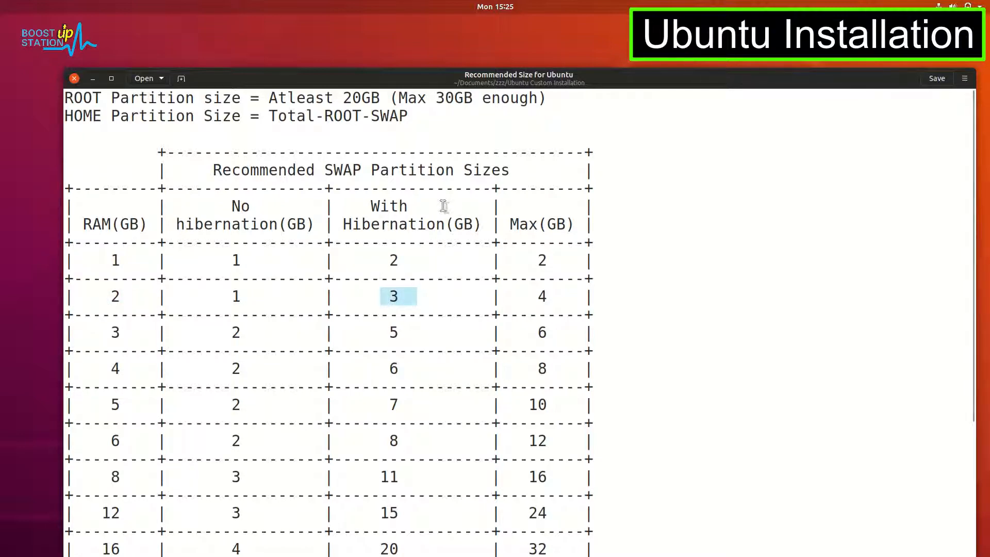
{"action": "left_click_drag", "start_coordinate": [371, 205], "coordinate": [467, 224]}
{"action": "double_click", "coordinate": [394, 296]}
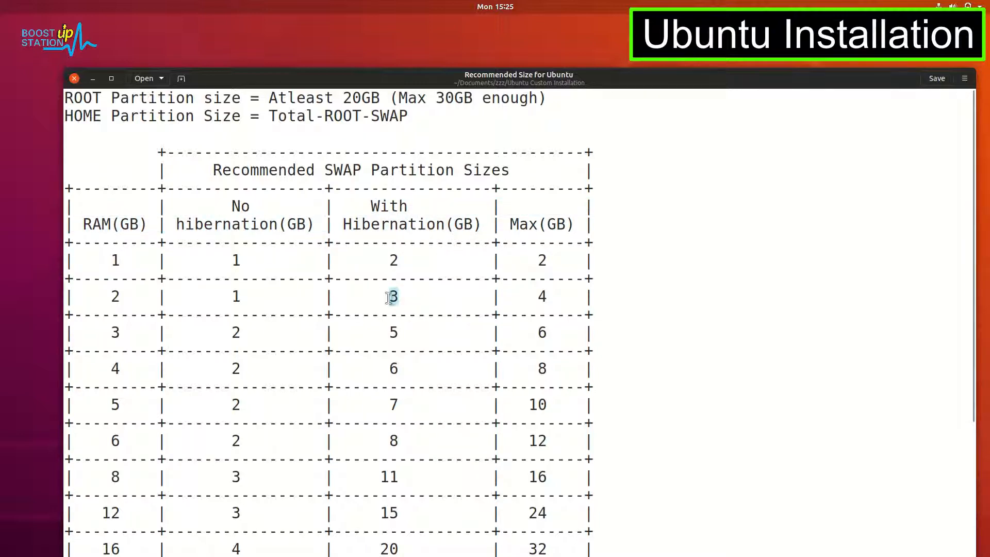
{"action": "scroll", "coordinate": [391, 301], "scroll_direction": "down", "scroll_amount": 5}
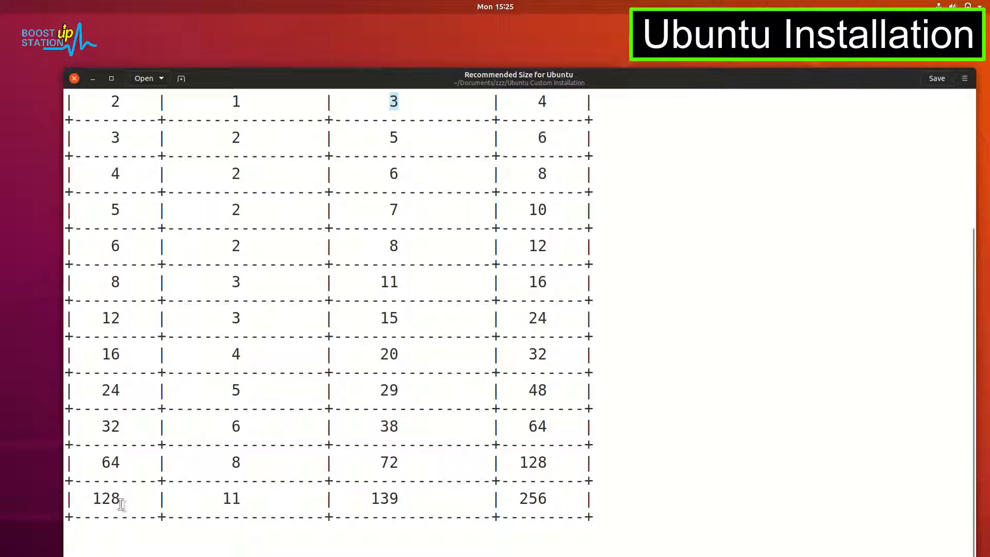
{"action": "left_click_drag", "start_coordinate": [120, 499], "coordinate": [96, 508]}
{"action": "left_click", "coordinate": [267, 424]}
{"action": "scroll", "coordinate": [267, 426], "scroll_direction": "up", "scroll_amount": 5}
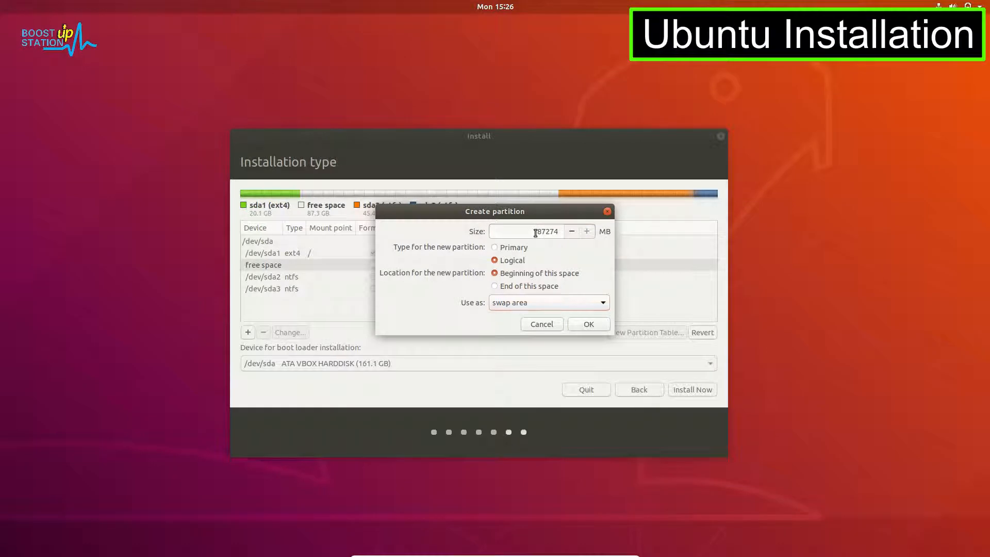
Step: Set the swap partition's size to about 3071 MB and create it
{"action": "left_click_drag", "start_coordinate": [535, 232], "coordinate": [565, 230]}
{"action": "type", "text": "30"}
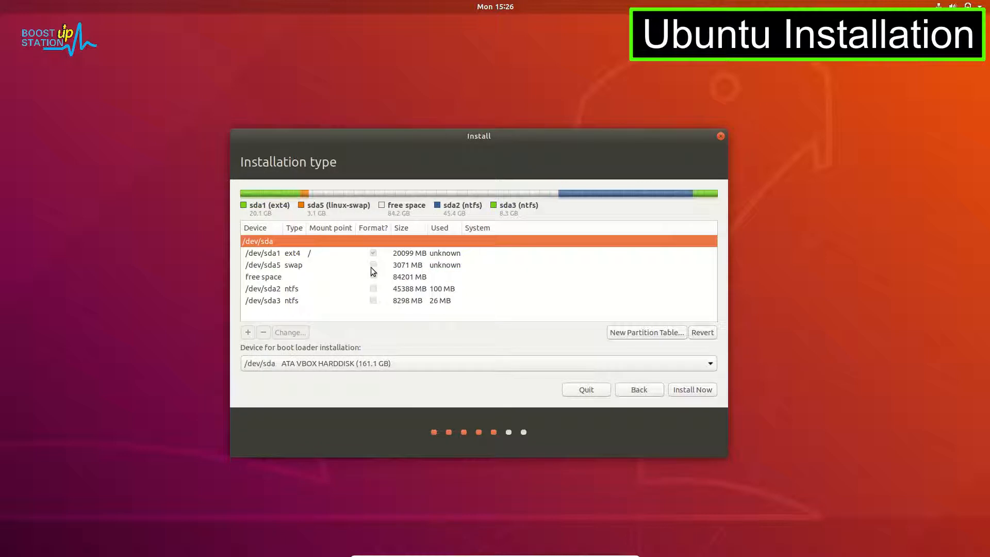
{"action": "left_click", "coordinate": [371, 267]}
Step: Start a logical Ext4 partition in the remaining free space with mount point /home
{"action": "left_click", "coordinate": [333, 278]}
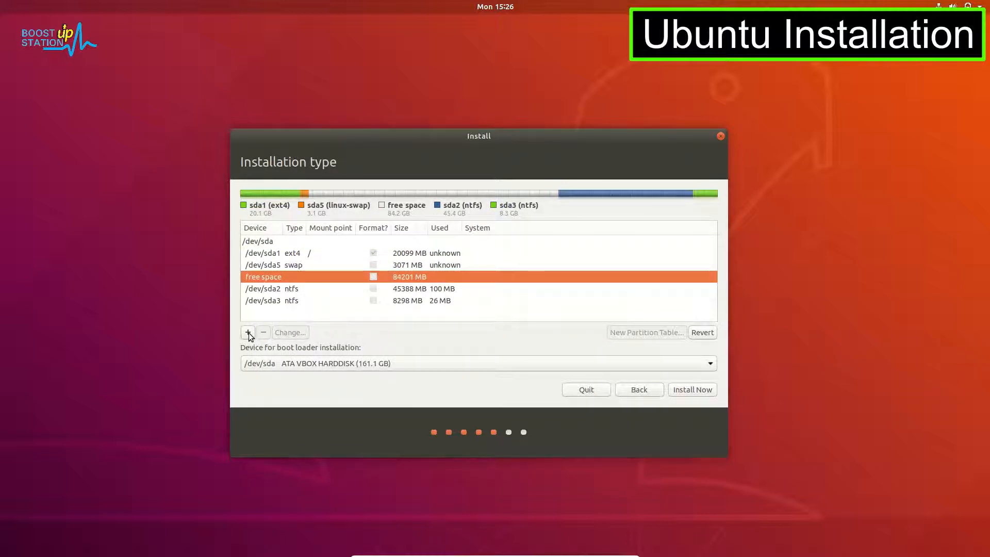
{"action": "left_click", "coordinate": [248, 333]}
{"action": "left_click", "coordinate": [553, 300]}
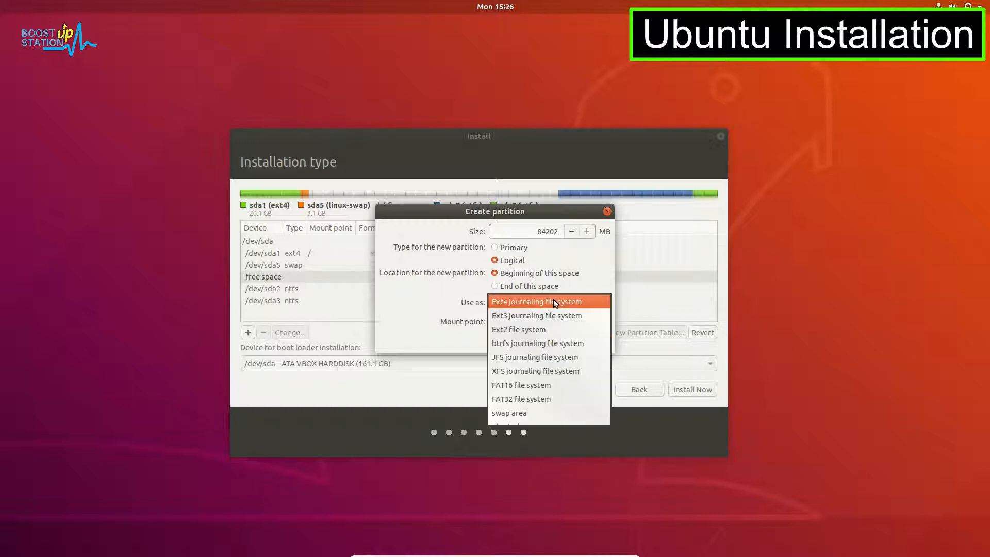
{"action": "left_click", "coordinate": [502, 303]}
{"action": "left_click", "coordinate": [586, 326]}
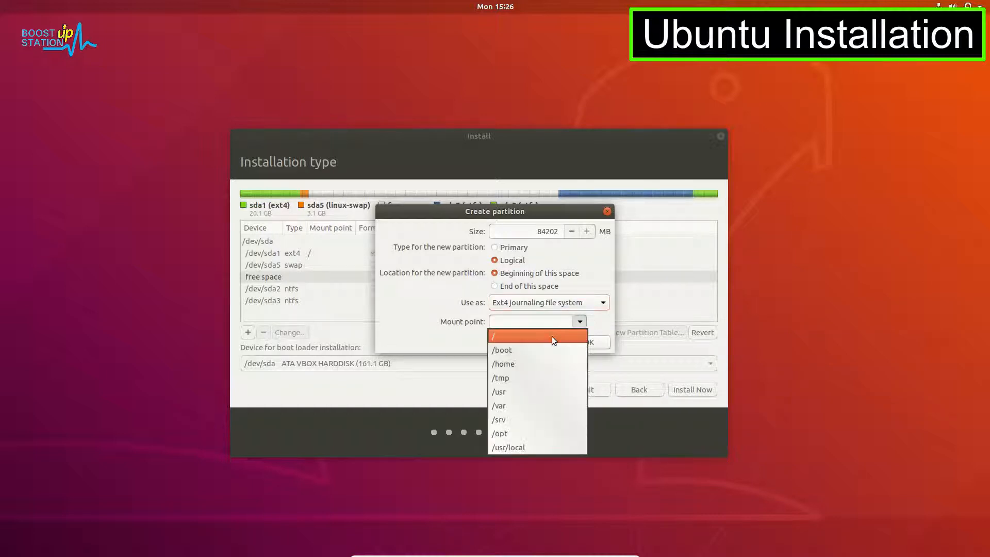
{"action": "left_click", "coordinate": [499, 367]}
Step: Set the /home partition's size to about 80201 MB and create it
{"action": "left_click_drag", "start_coordinate": [501, 215], "coordinate": [490, 317]}
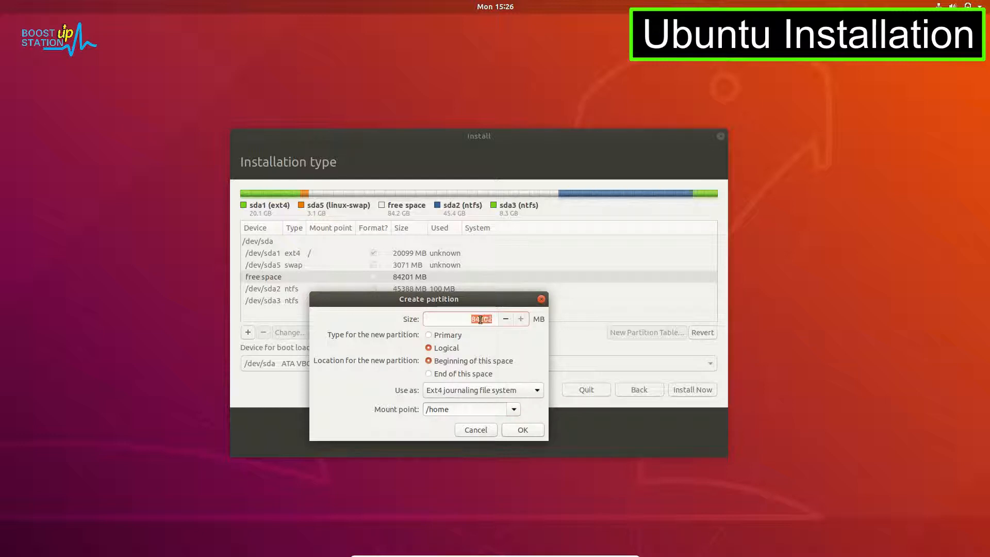
{"action": "left_click", "coordinate": [480, 319]}
{"action": "left_click", "coordinate": [522, 429]}
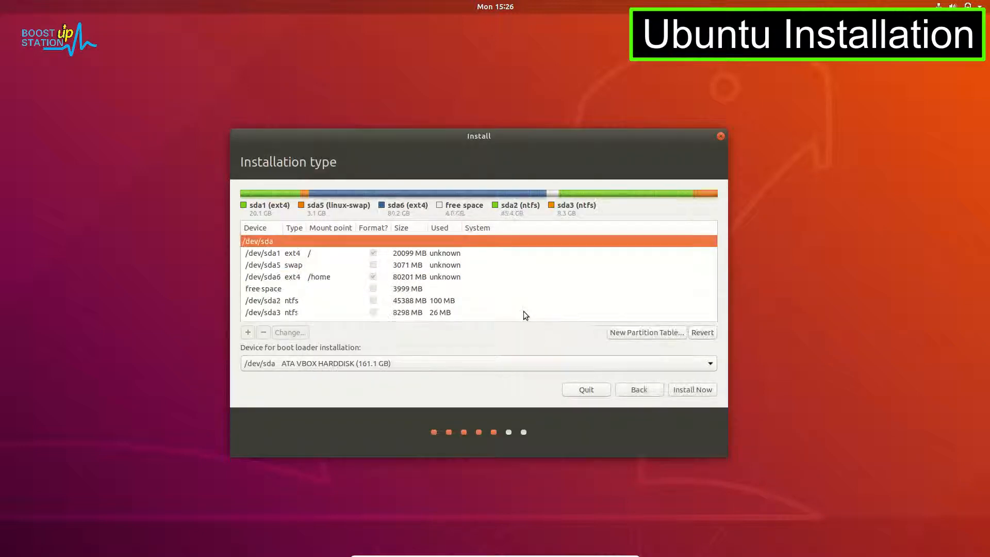
Step: Review the leftover free space and the two NTFS partitions /dev/sda2 and /dev/sda3 in the partition list
{"action": "left_click", "coordinate": [398, 291]}
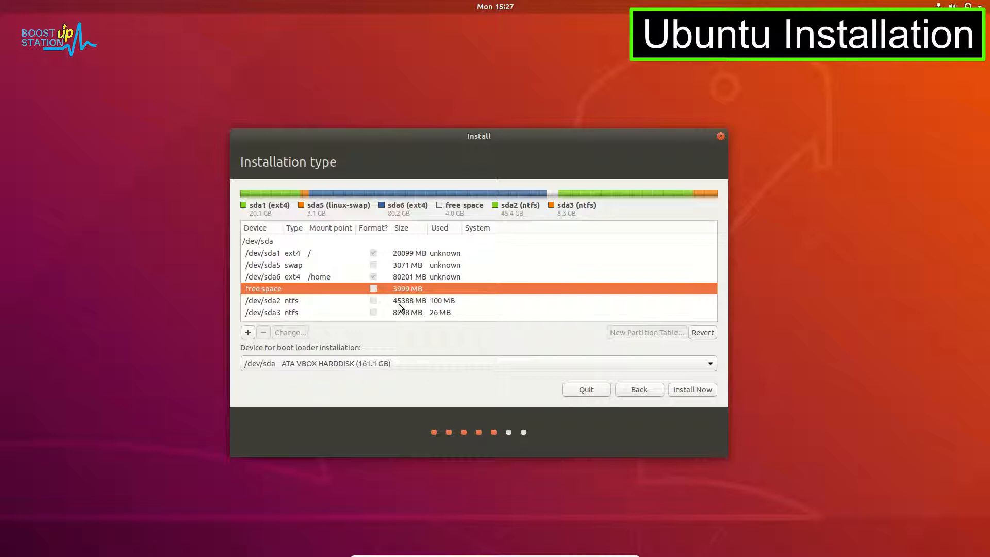
{"action": "left_click", "coordinate": [400, 305]}
{"action": "left_click", "coordinate": [400, 313]}
{"action": "left_click", "coordinate": [403, 300]}
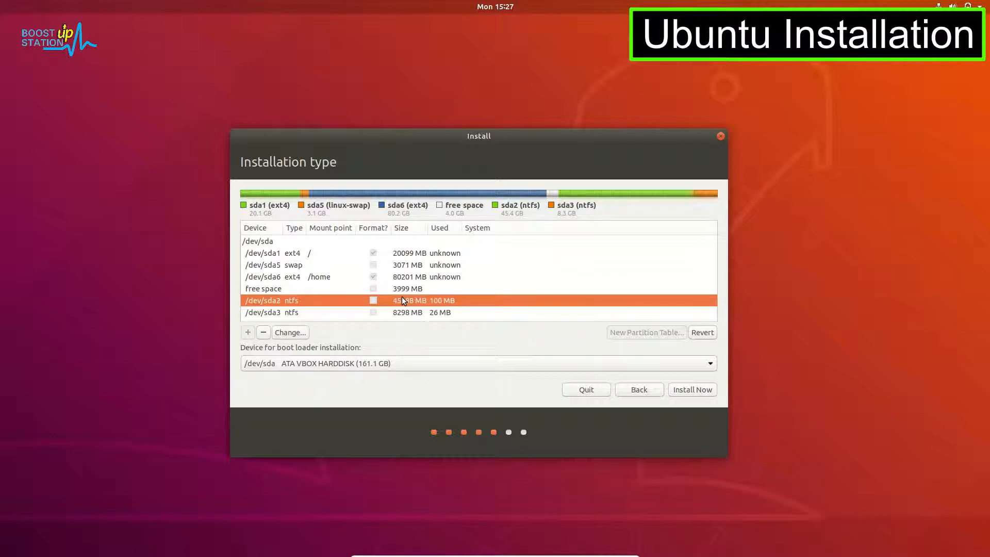
Step: Review the new root, swap and /home partitions in the partition list
{"action": "left_click", "coordinate": [410, 277]}
{"action": "left_click", "coordinate": [482, 263]}
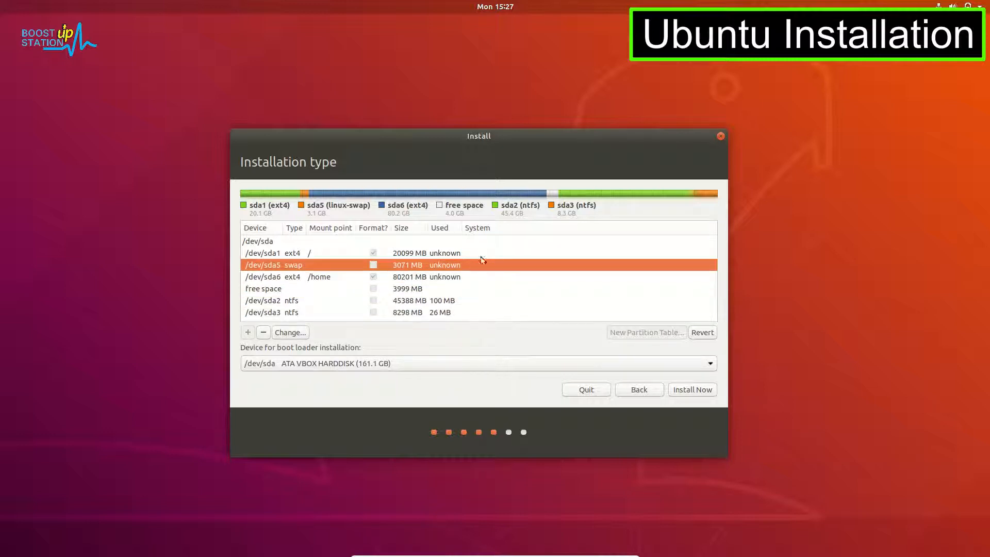
{"action": "left_click", "coordinate": [449, 252]}
{"action": "left_click", "coordinate": [394, 269]}
{"action": "left_click", "coordinate": [353, 278]}
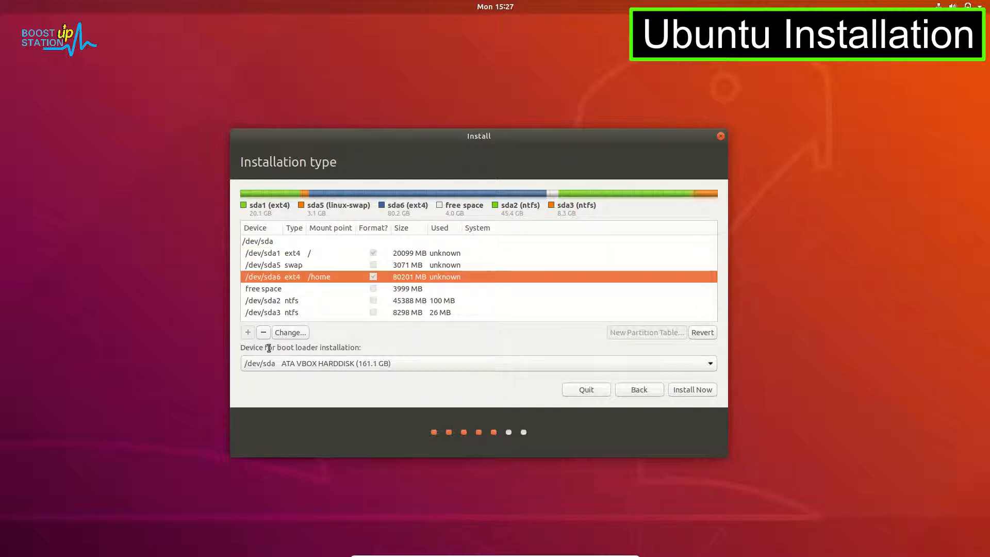
Step: Choose the whole disk /dev/sda ATA VBOX HARDDISK as the device for boot loader installation
{"action": "left_click_drag", "start_coordinate": [268, 348], "coordinate": [365, 344]}
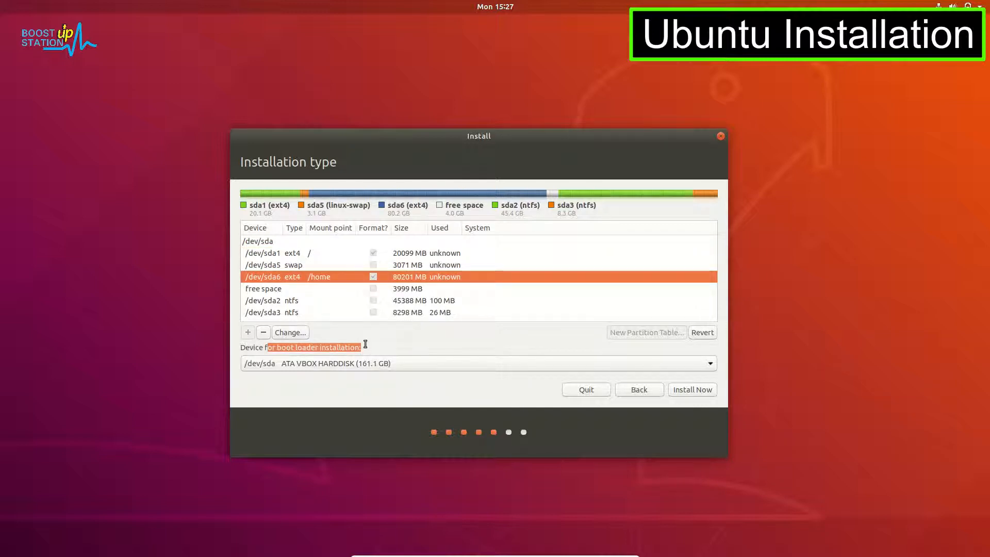
{"action": "left_click", "coordinate": [374, 347]}
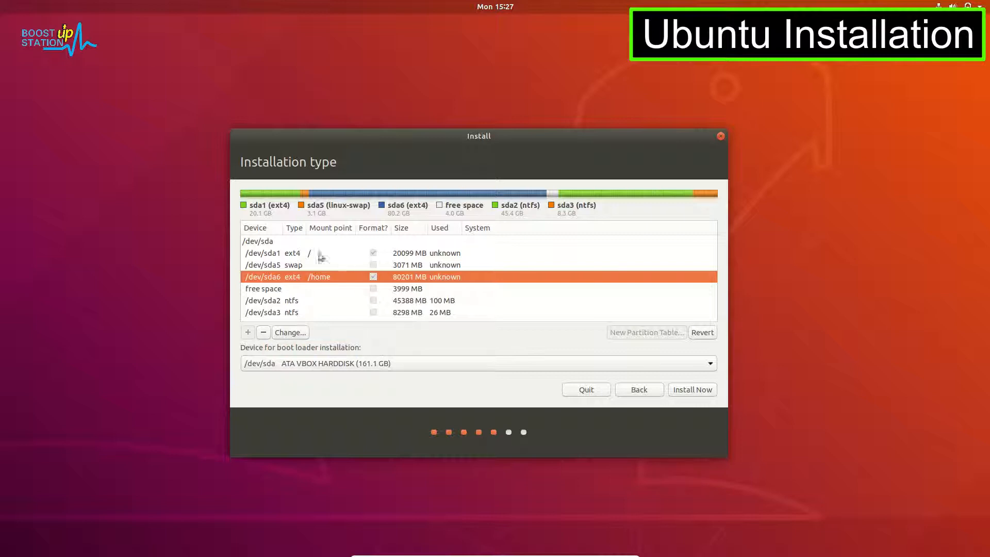
{"action": "left_click", "coordinate": [268, 242]}
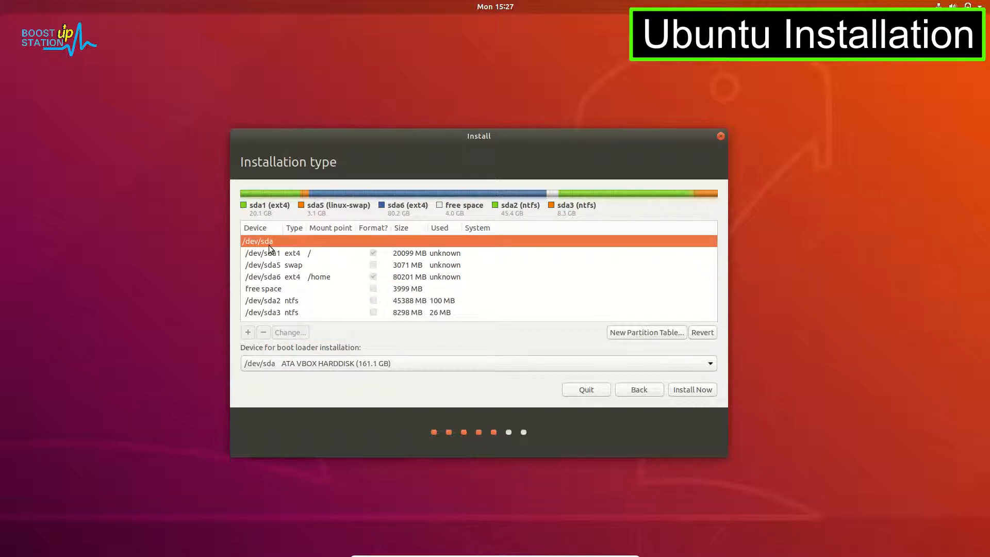
{"action": "left_click", "coordinate": [308, 257]}
{"action": "left_click", "coordinate": [301, 267]}
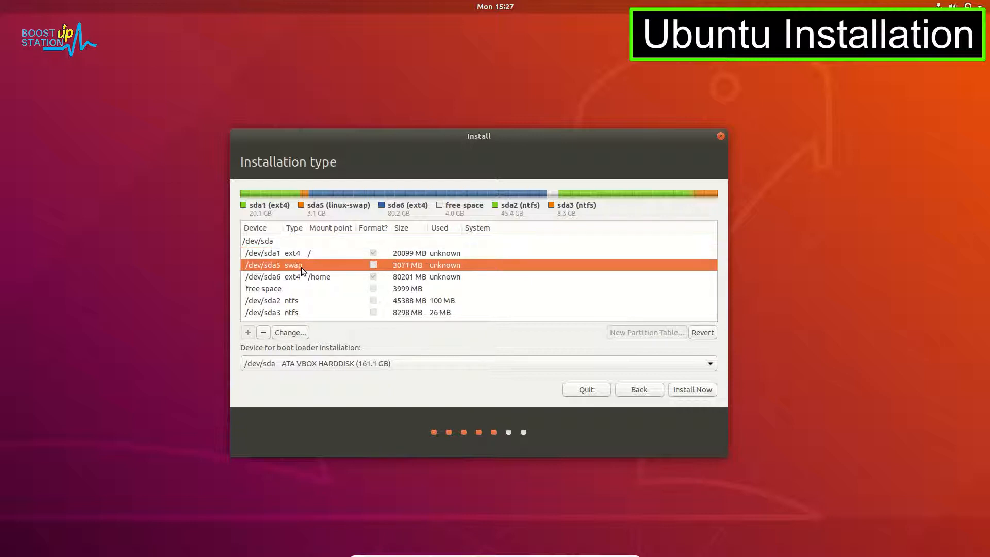
{"action": "left_click", "coordinate": [277, 243]}
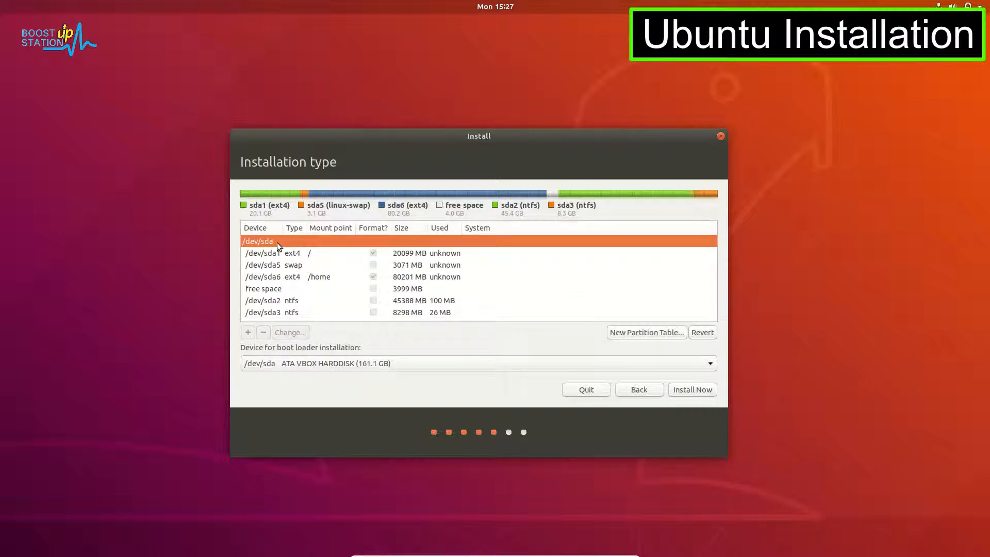
{"action": "left_click", "coordinate": [381, 363]}
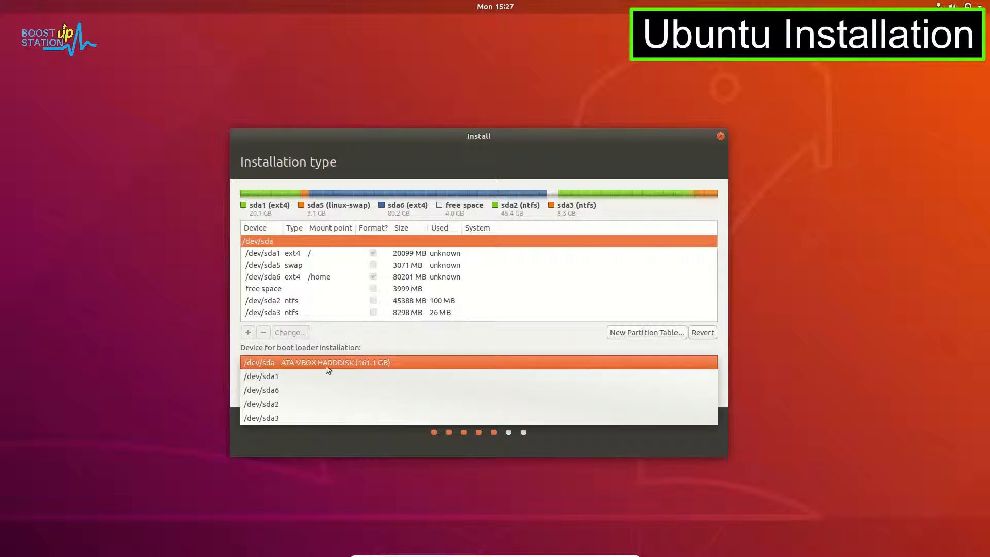
{"action": "left_click", "coordinate": [336, 364]}
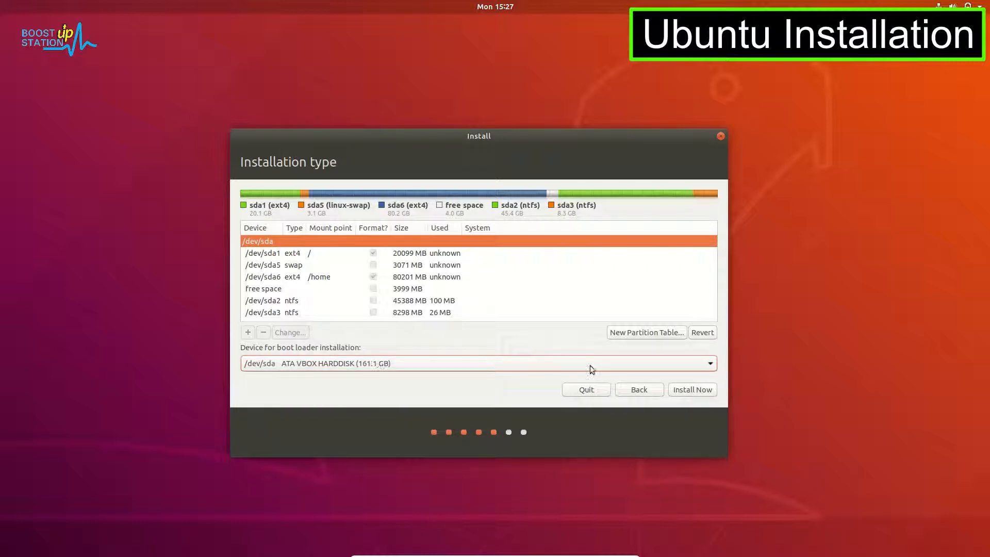
Step: Start the installation by writing the partition changes to disk, and accept Kolkata as the time zone
{"action": "left_click", "coordinate": [693, 390]}
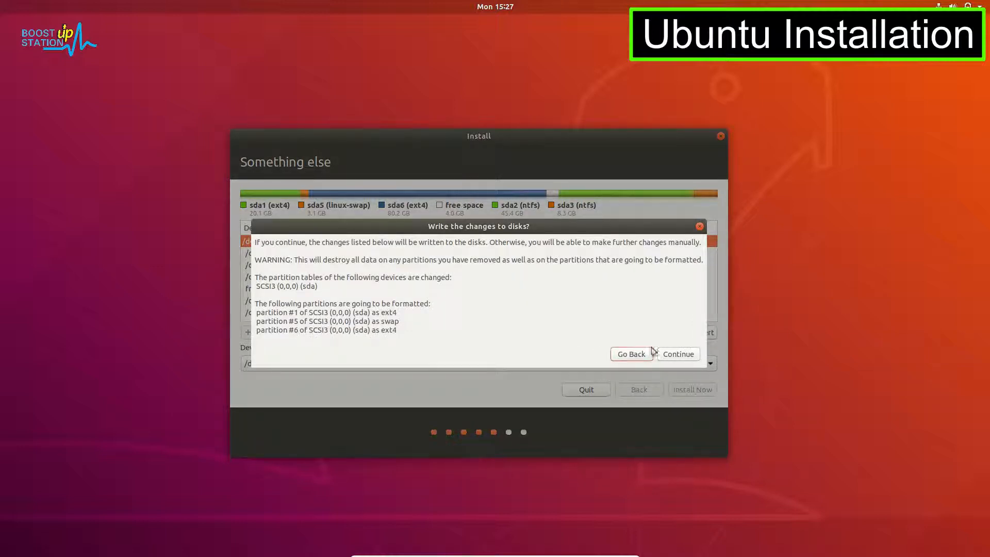
{"action": "left_click", "coordinate": [677, 354]}
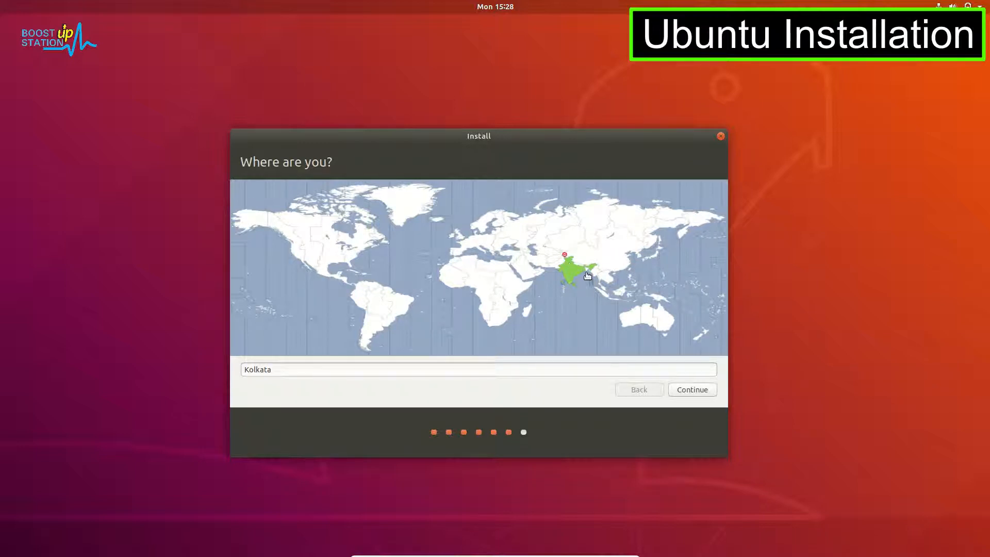
{"action": "left_click", "coordinate": [687, 391]}
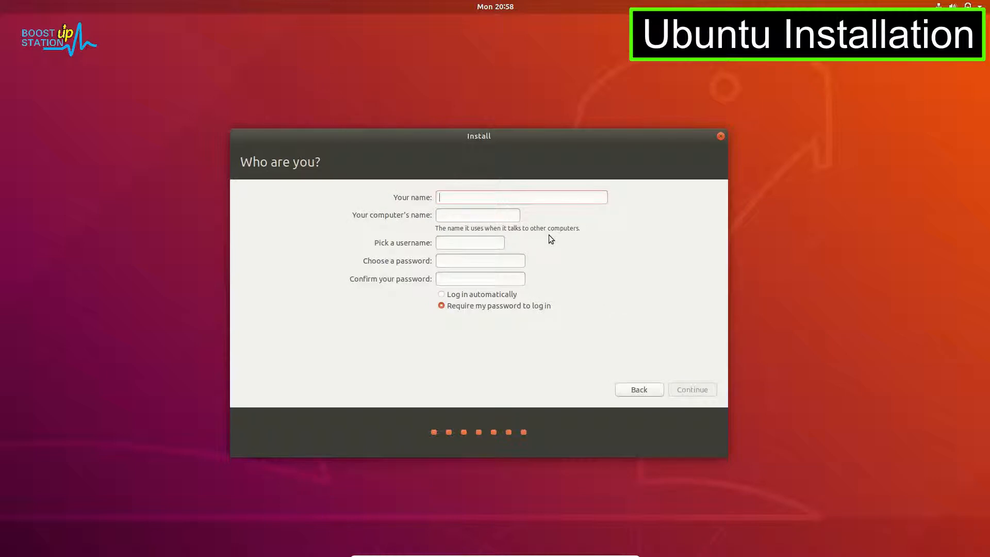
Step: Create the user account BoostUpStation, enter and confirm its password, and require the password to log in
{"action": "type", "text": "BoostUpStati"}
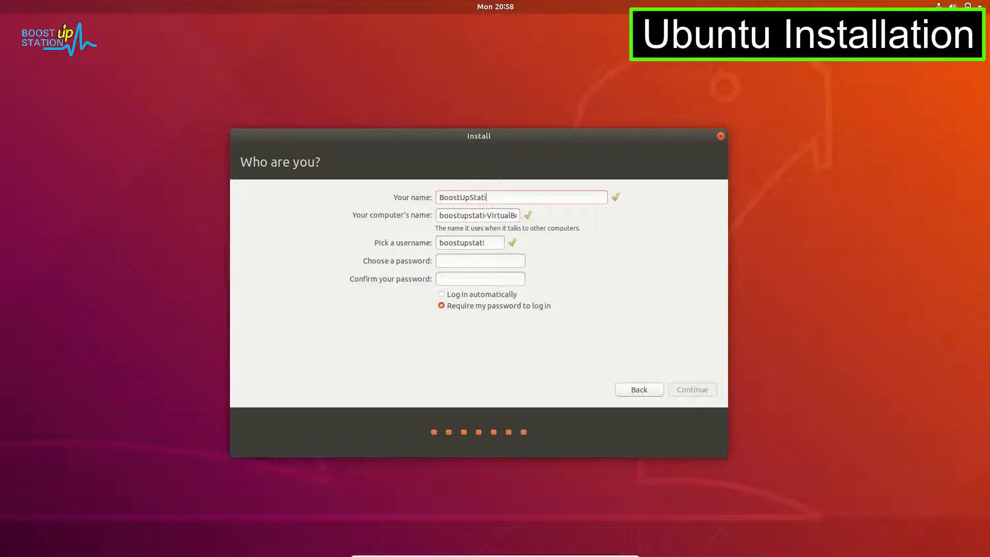
{"action": "type", "text": "on*********"}
{"action": "key", "text": "Tab"}
{"action": "type", "text": "*********"}
{"action": "left_click", "coordinate": [537, 307]}
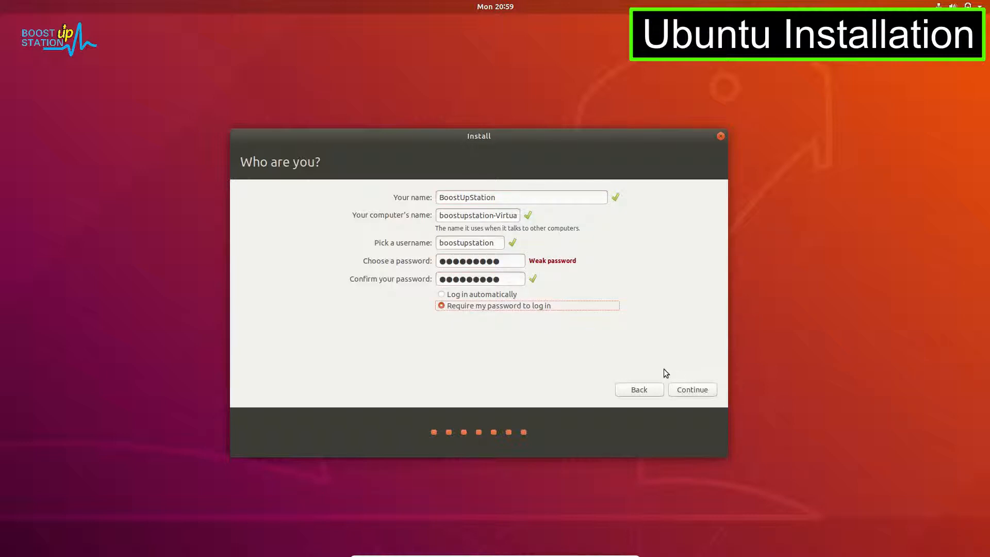
{"action": "left_click", "coordinate": [692, 390]}
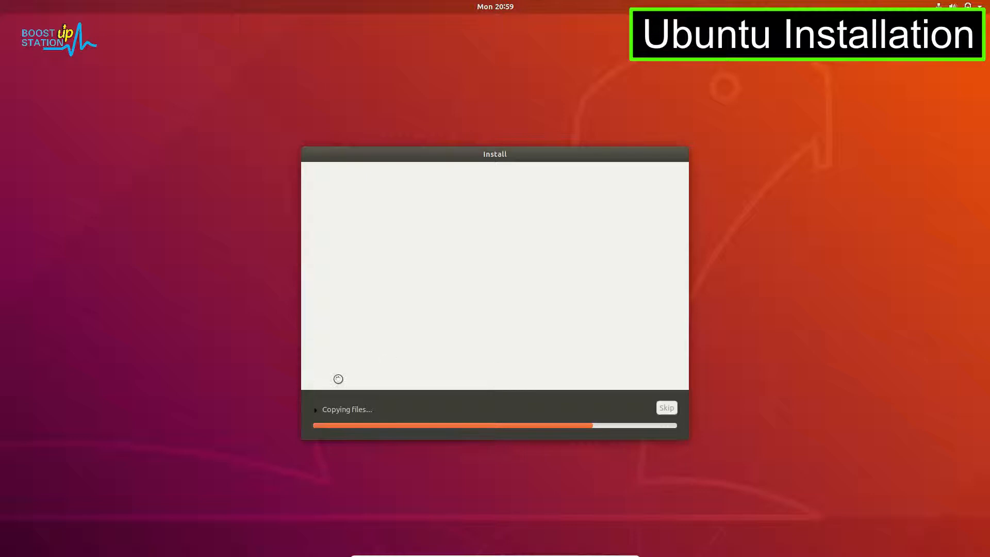
Step: Look at the detailed installation log while the files are being copied and retrieved
{"action": "left_click", "coordinate": [330, 408]}
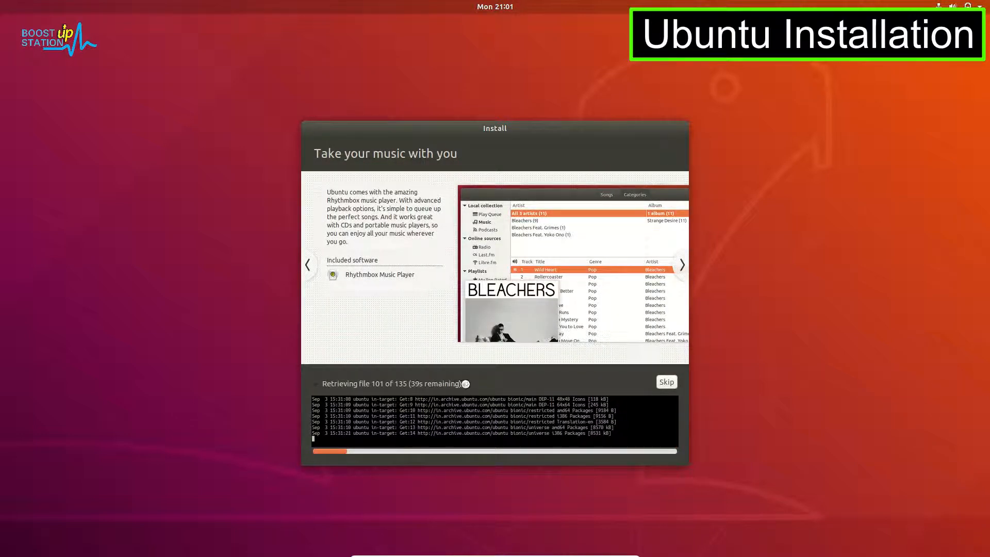
{"action": "left_click", "coordinate": [466, 383]}
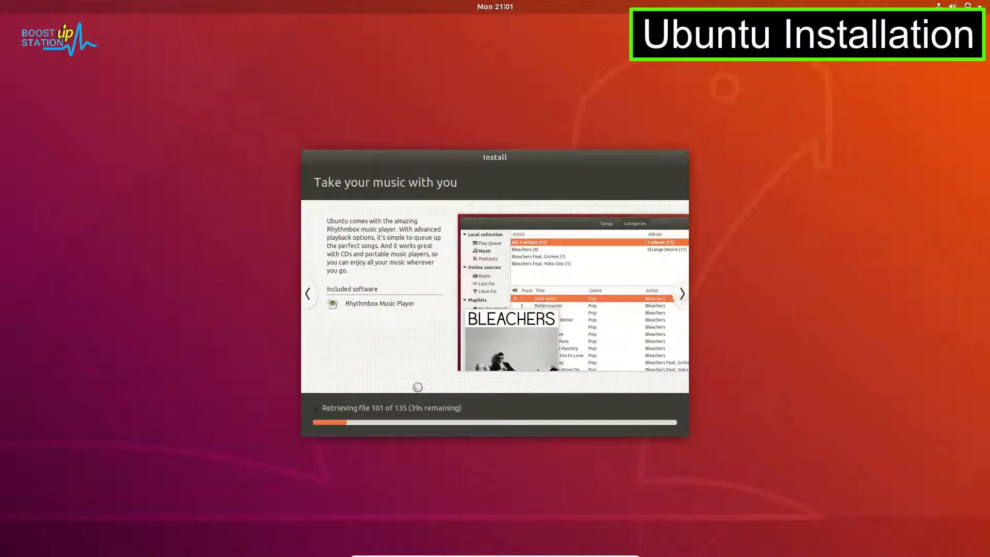
{"action": "left_click", "coordinate": [389, 409]}
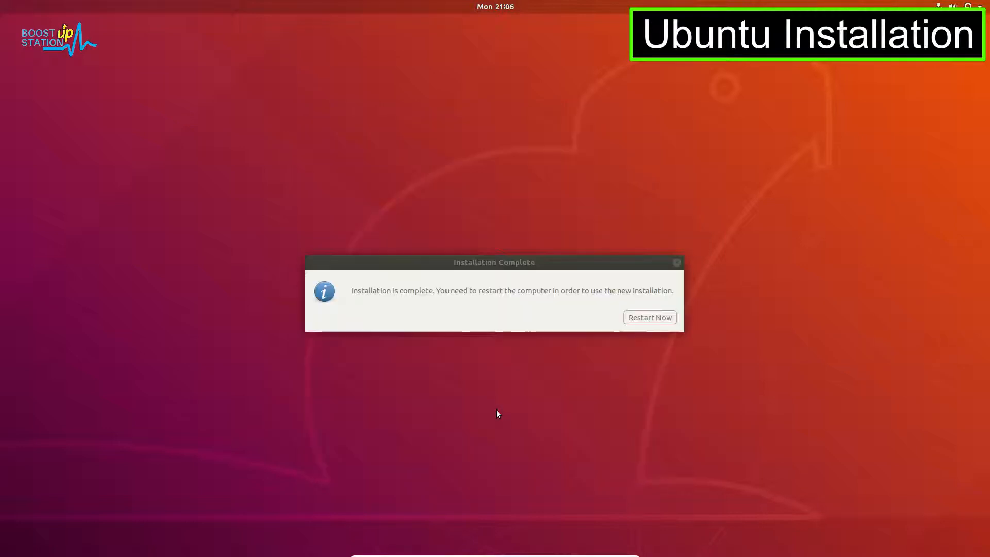
Step: Restart the computer from the installation complete message
{"action": "mouse_move", "coordinate": [537, 268]}
{"action": "left_mouse_down"}
{"action": "mouse_move", "coordinate": [599, 265]}
{"action": "mouse_move", "coordinate": [543, 272]}
{"action": "left_mouse_up"}
{"action": "left_click", "coordinate": [666, 321]}
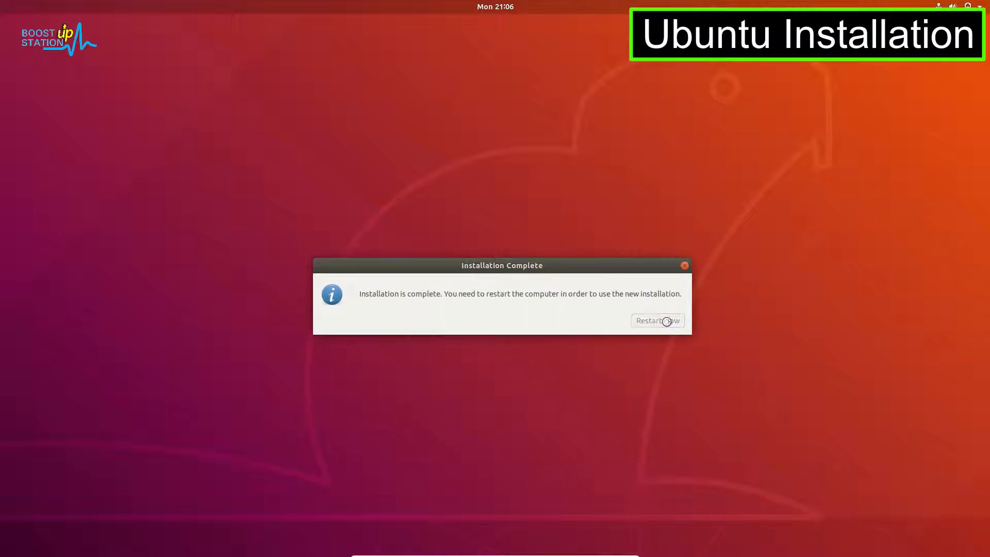